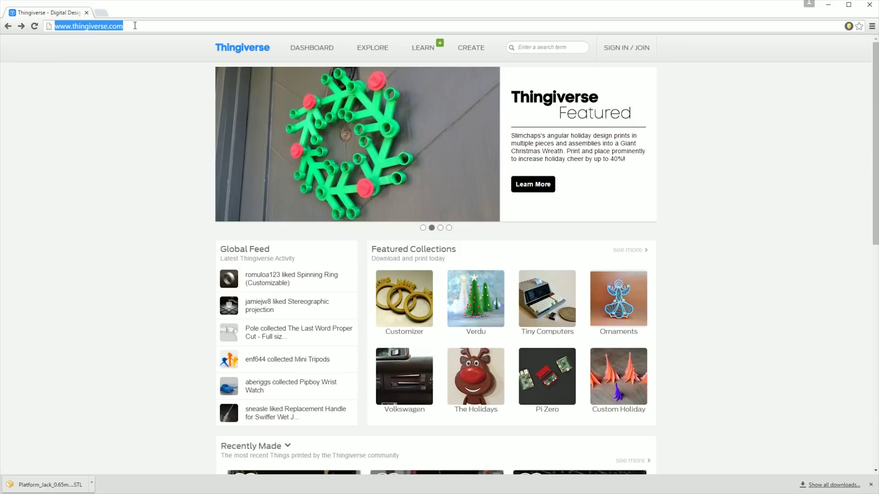
Search Thingiverse for 'platform jack' and open the Platform Jack [Fully Assembled, No Supports] design
click(726, 179)
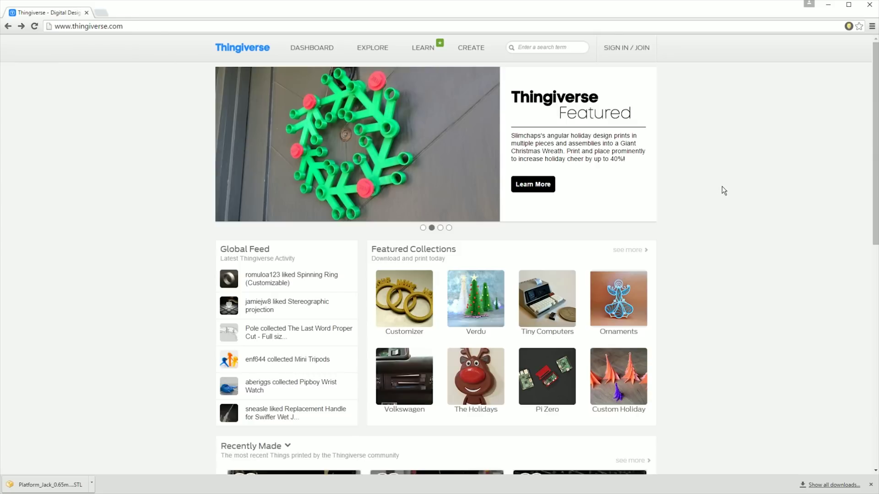
scroll(728, 185, down, 10)
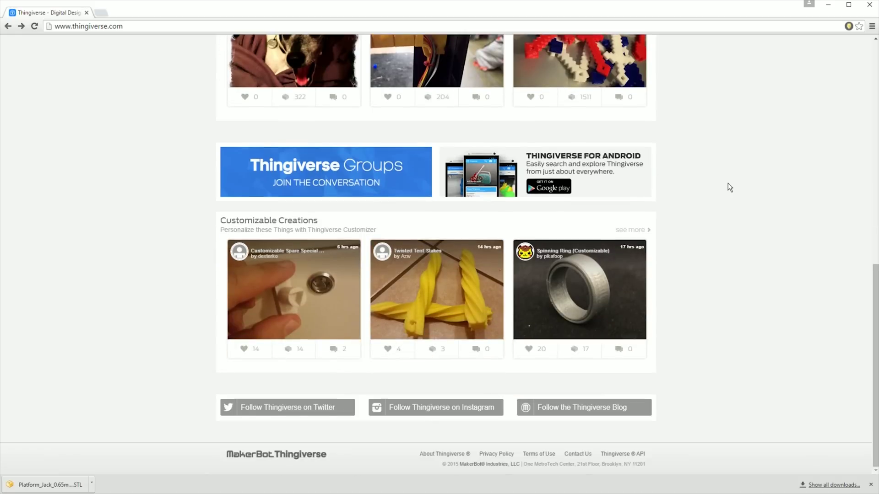
scroll(728, 181, up, 15)
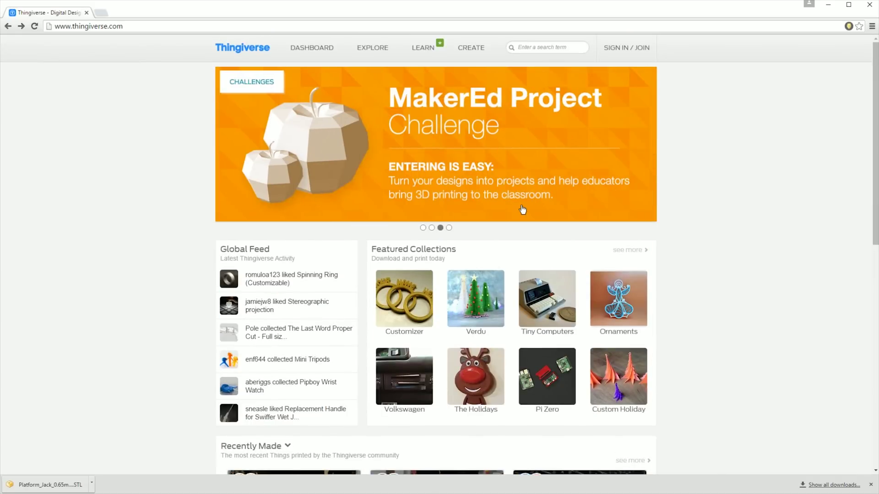
scroll(721, 170, down, 9)
scroll(720, 170, up, 6)
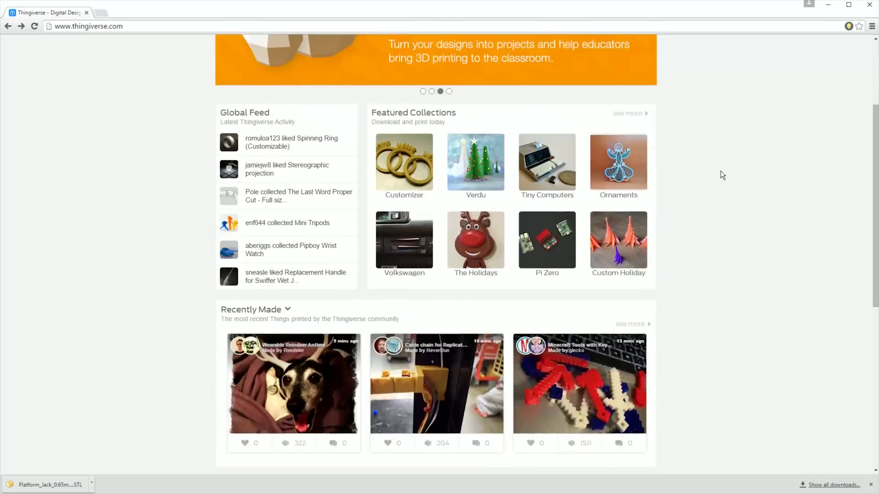
scroll(720, 170, up, 3)
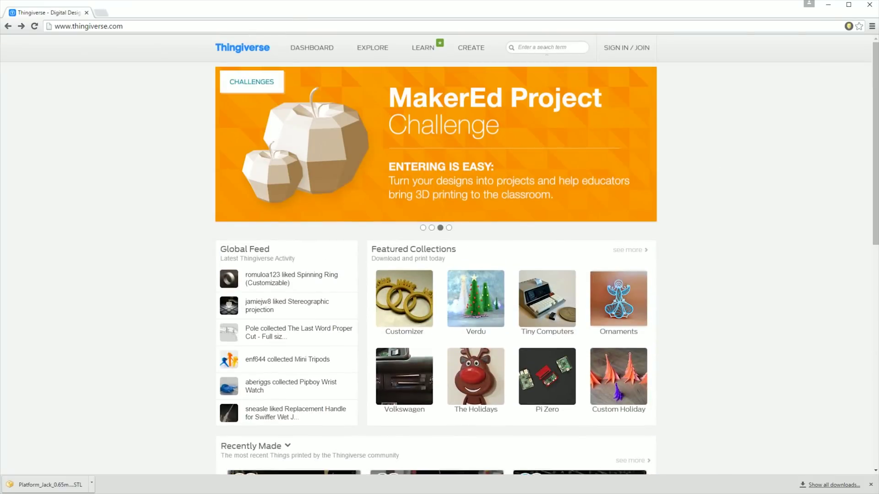
text(platform jack)
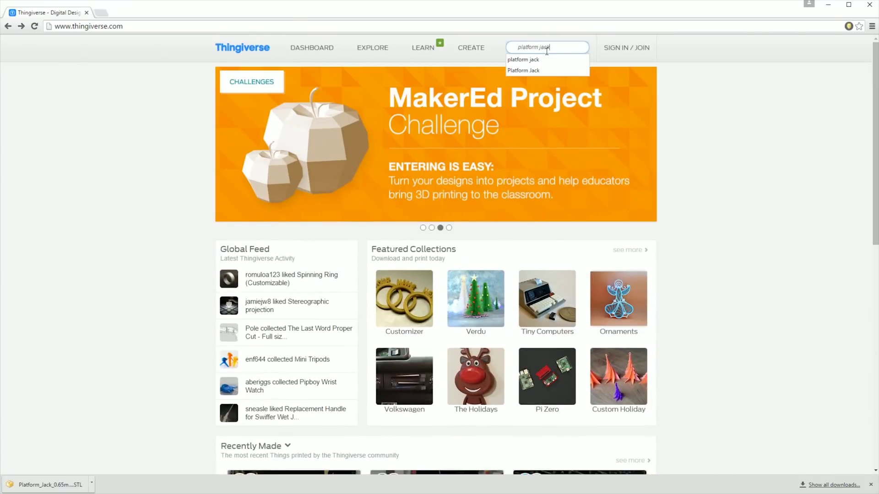
key(Return)
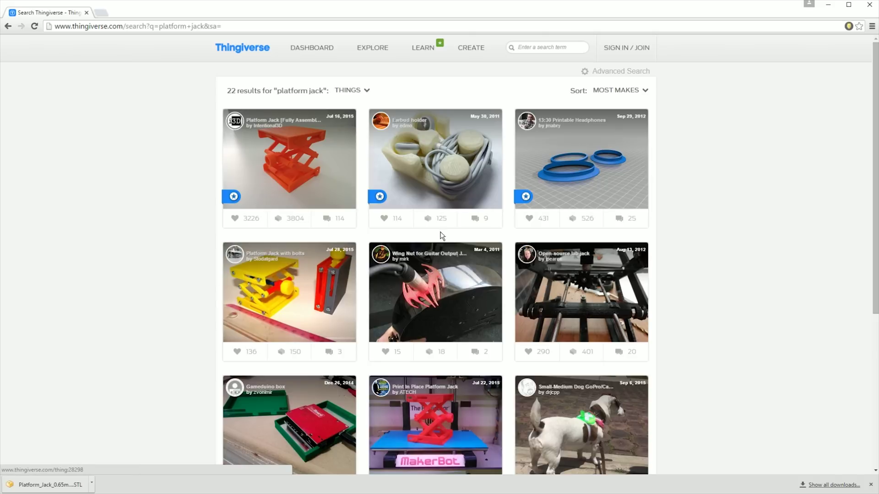
click(271, 147)
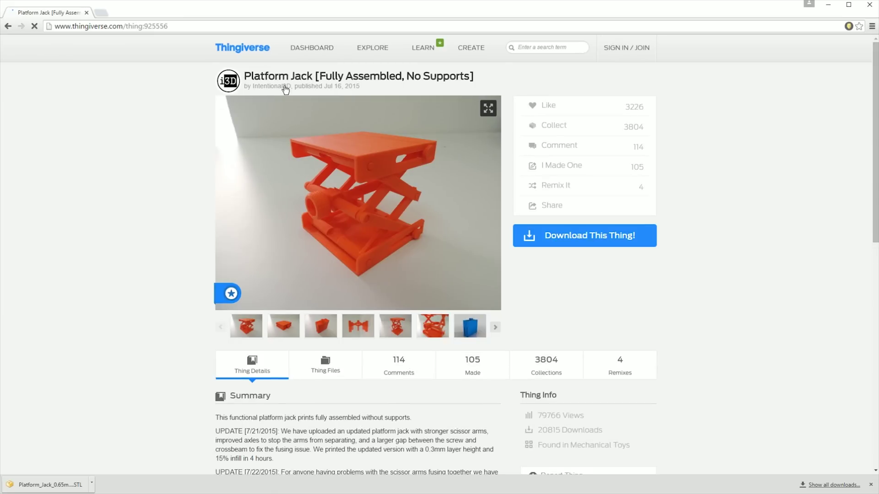
Browse the Platform Jack photo gallery and read the print settings in the instructions
scroll(430, 286, down, 2)
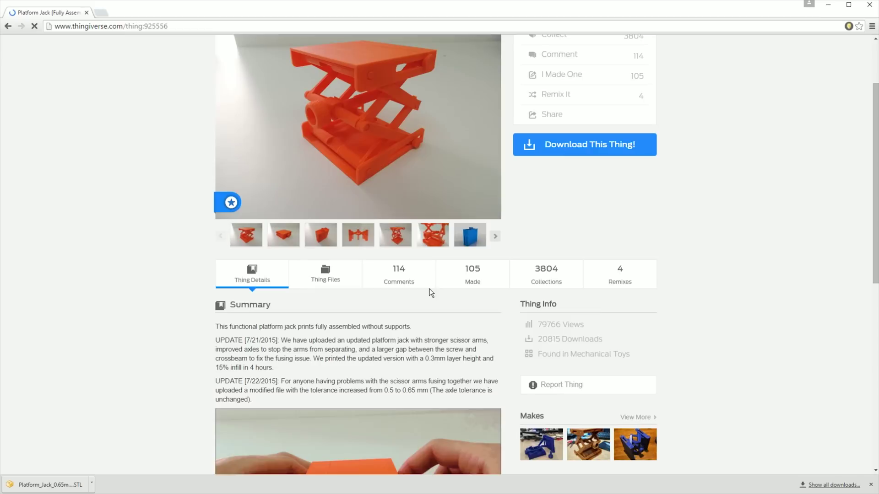
scroll(421, 190, up, 2)
click(313, 323)
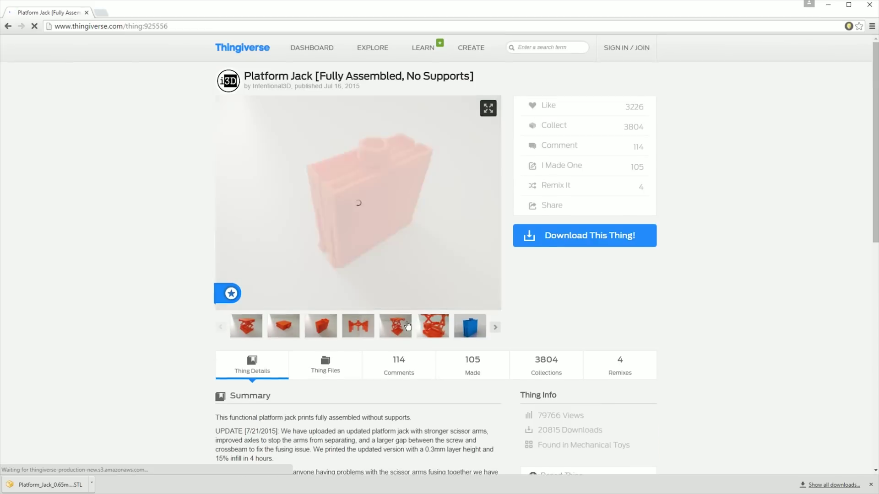
click(396, 328)
scroll(398, 331, down, 3)
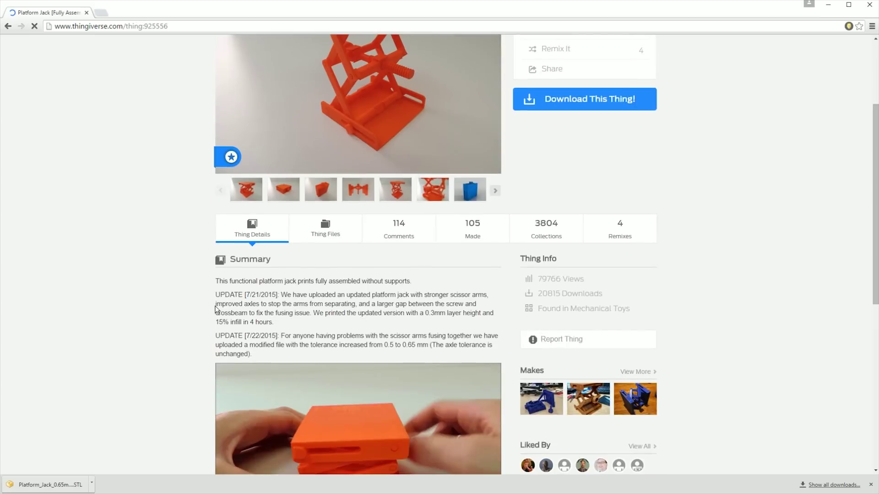
drag(215, 281, 284, 304)
drag(332, 322, 401, 352)
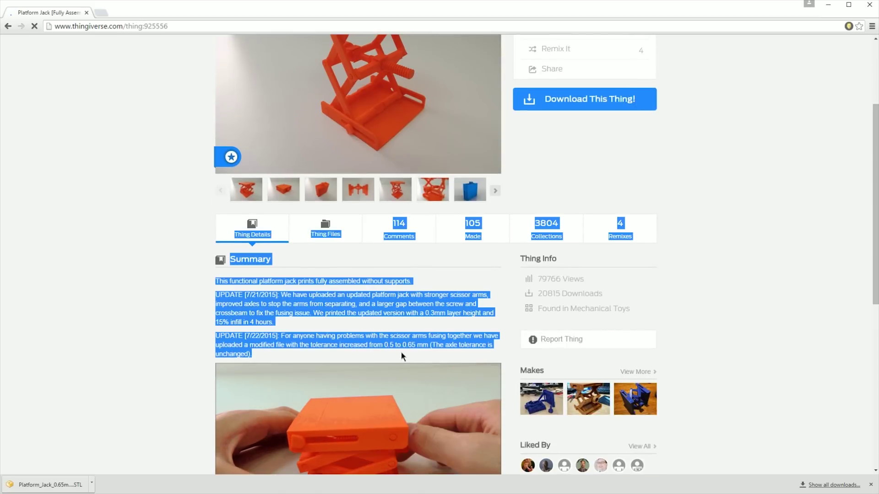
scroll(386, 331, down, 3)
scroll(383, 329, down, 5)
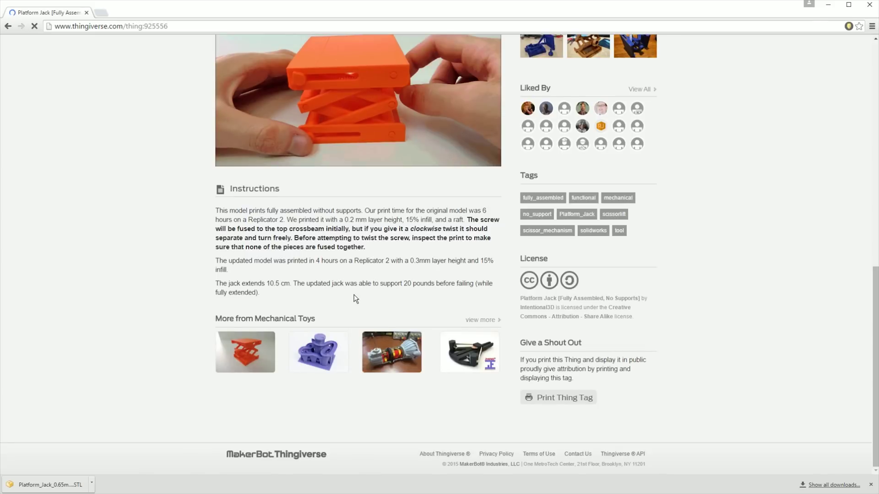
drag(239, 219, 379, 229)
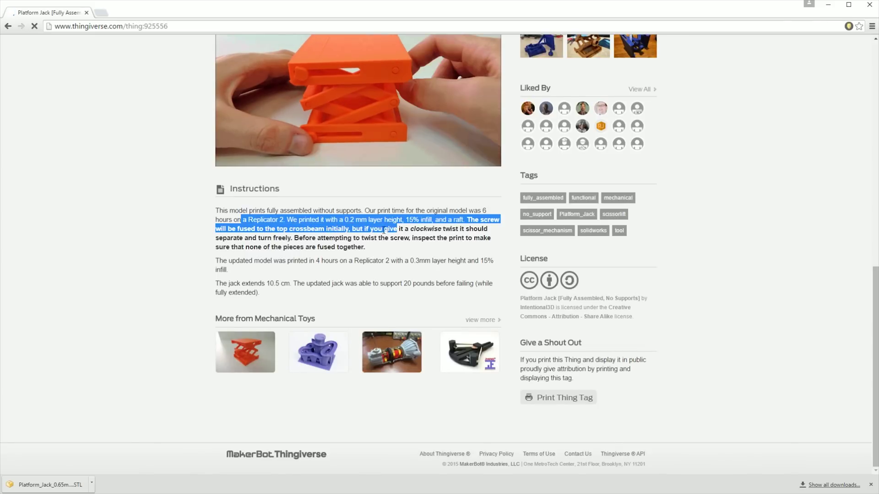
click(341, 220)
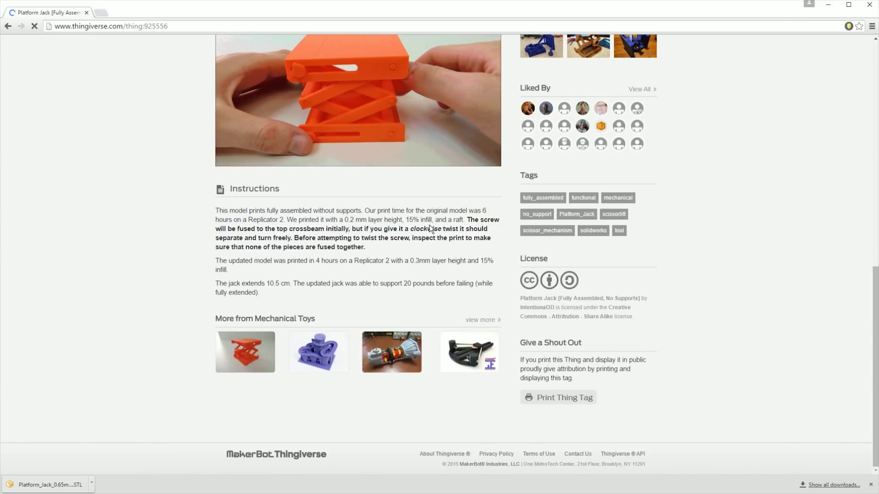
Use 'Download This Thing!' to bring up the Thing Files list
scroll(435, 225, up, 15)
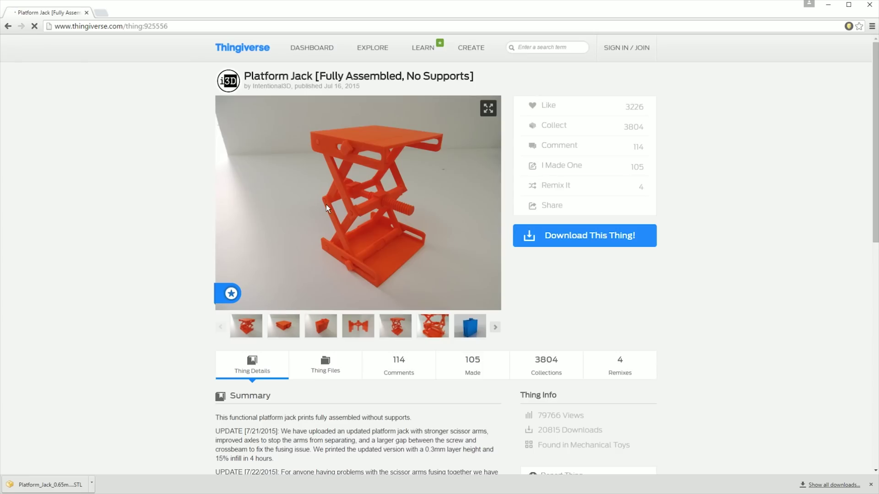
scroll(304, 257, down, 11)
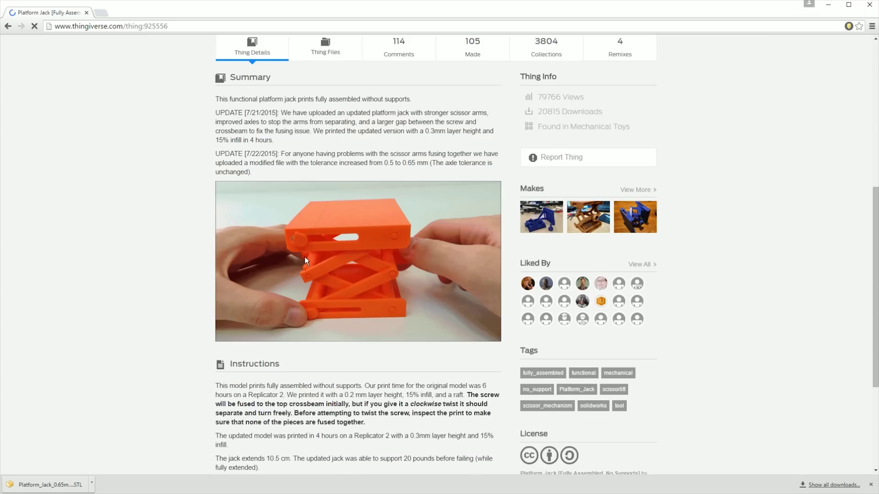
scroll(313, 260, up, 9)
scroll(313, 260, up, 2)
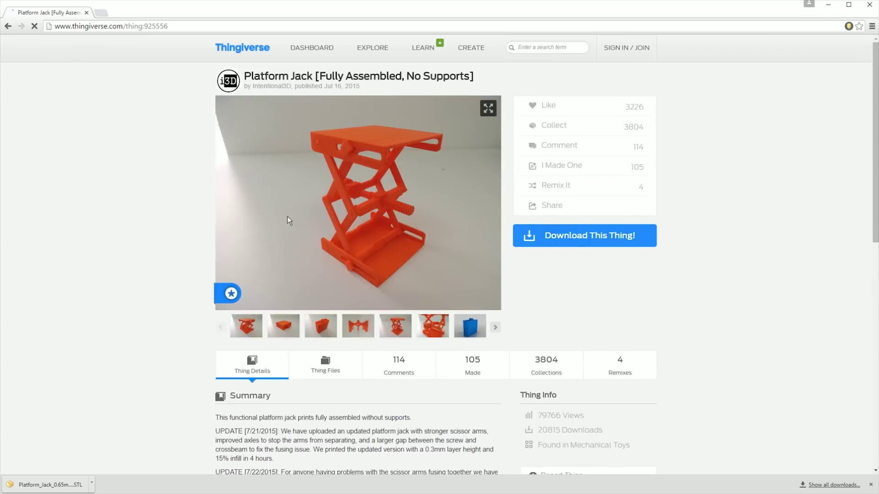
click(608, 237)
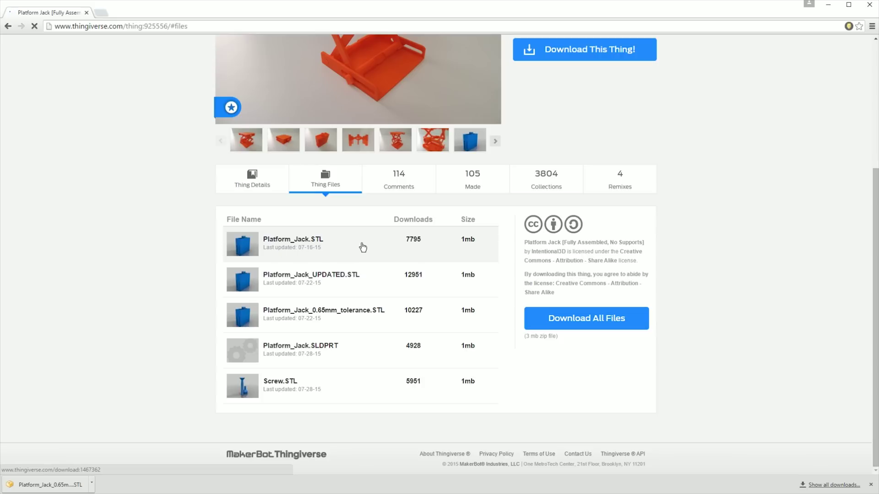
Download Platform_Jack_0.65mm_tolerance.STL and open it in Cura from Chrome's download bar
click(323, 235)
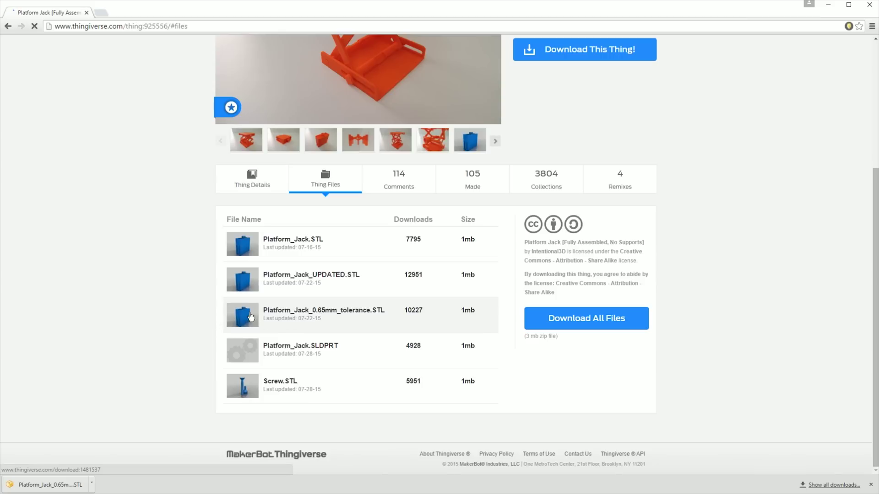
click(268, 321)
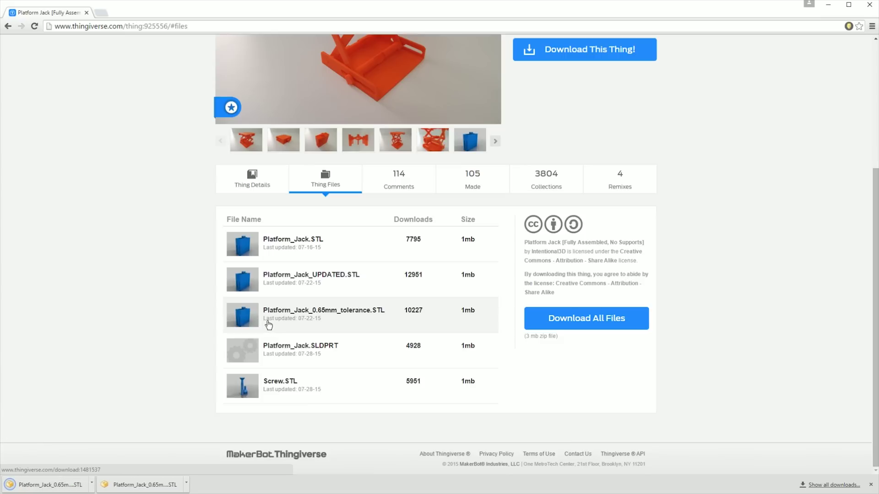
click(50, 485)
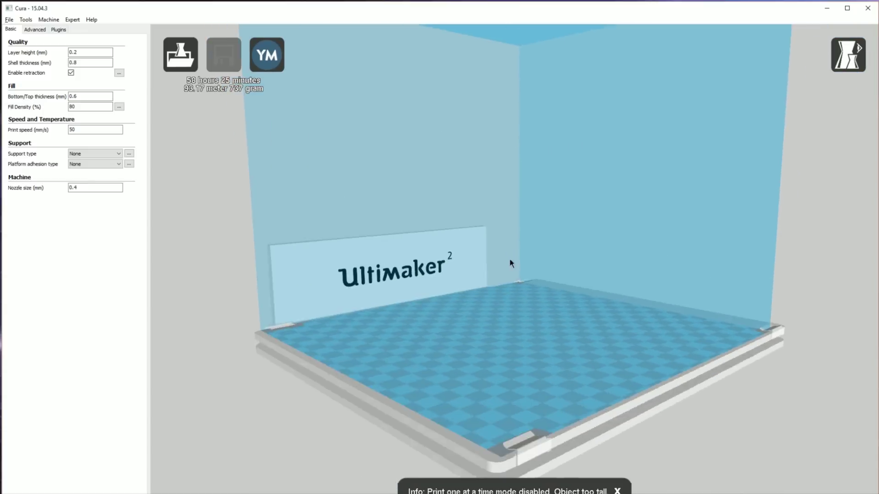
mouse_move(511, 263)
right_down()
mouse_move(516, 276)
mouse_move(506, 286)
mouse_move(496, 271)
mouse_move(503, 274)
right_up()
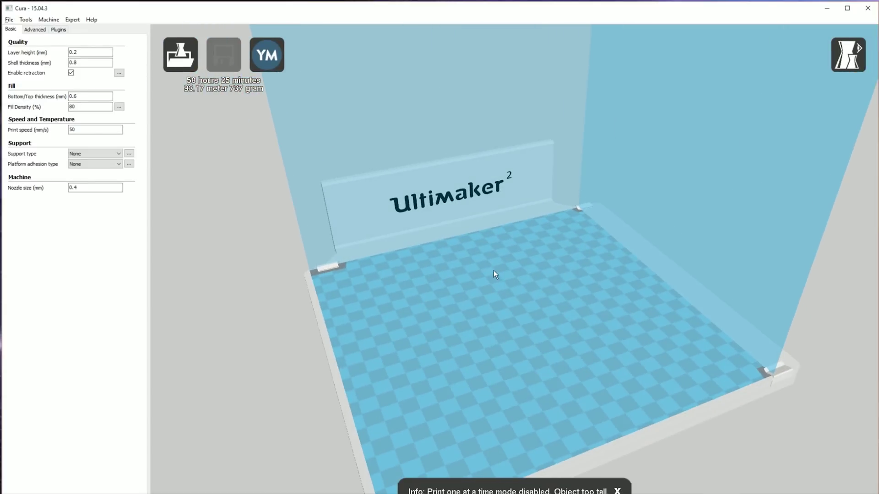
scroll(485, 240, up, 3)
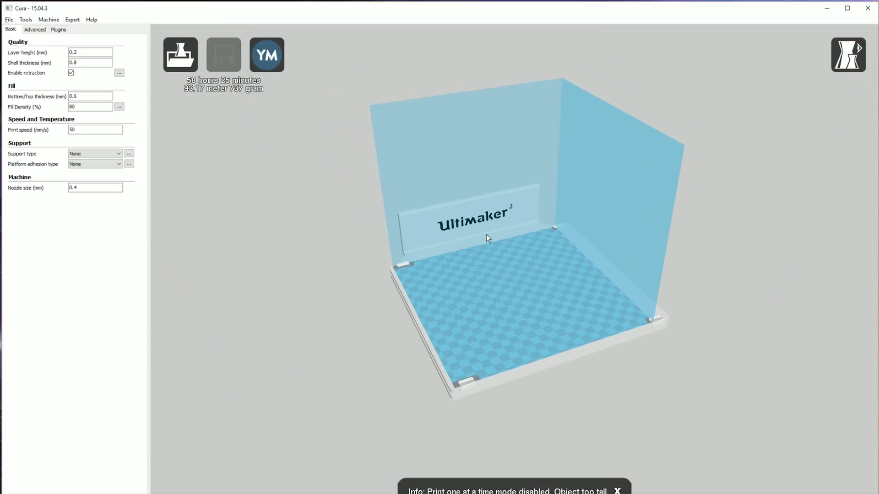
scroll(518, 261, up, 3)
scroll(541, 276, up, 3)
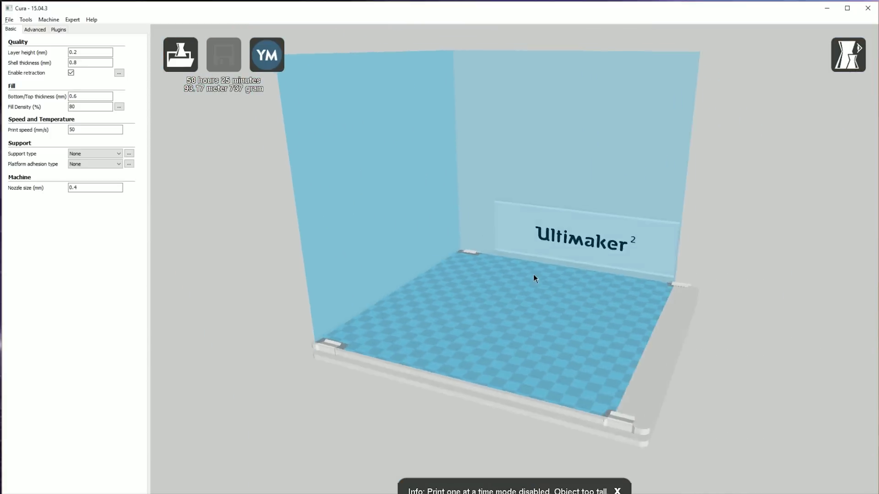
right_drag(533, 278, 562, 279)
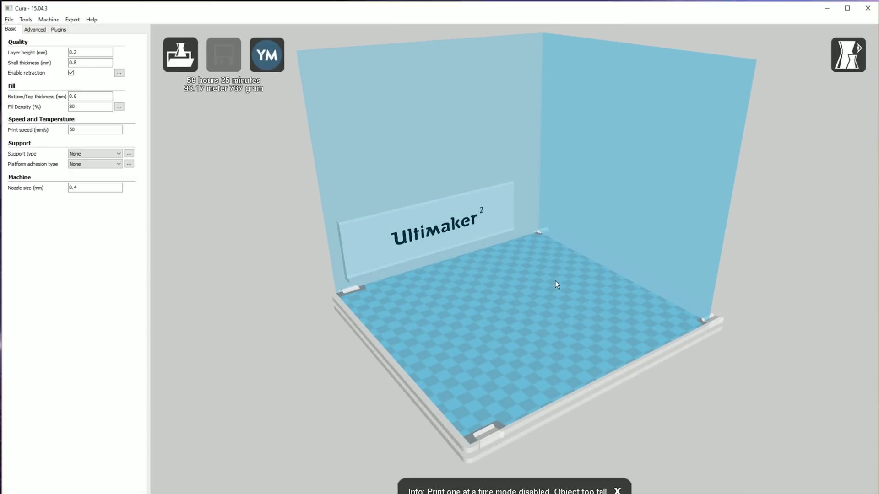
right_drag(585, 272, 557, 270)
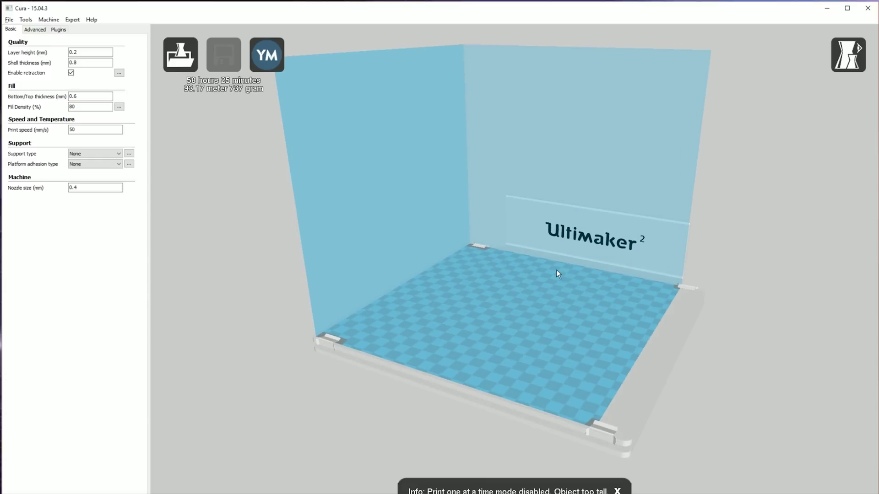
click(49, 20)
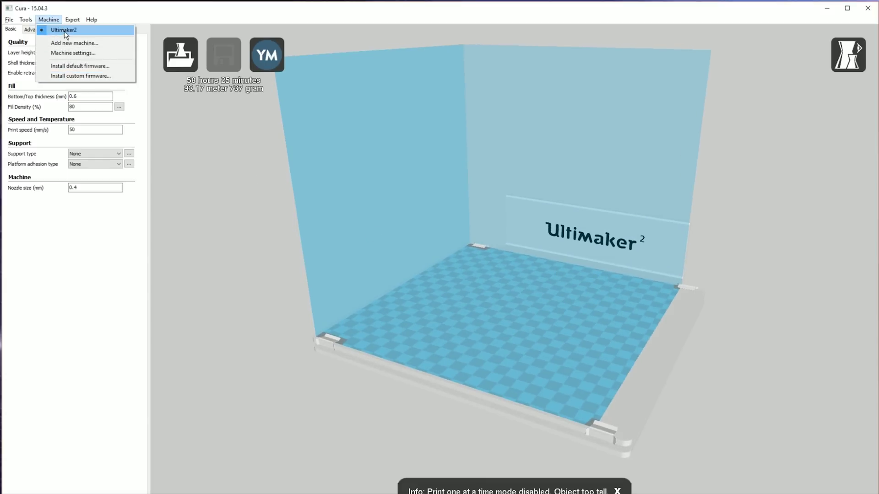
click(468, 241)
Orbit to a side view of the loaded jack model and select it
right_drag(491, 255, 523, 260)
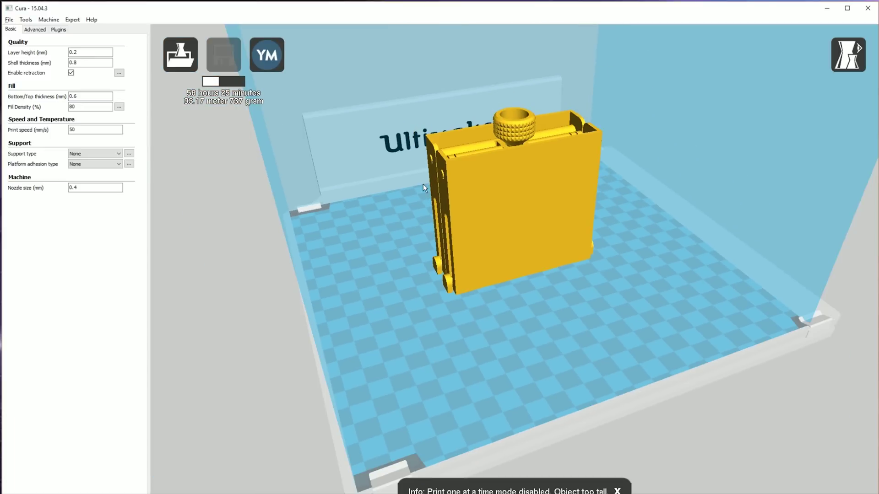
right_drag(423, 184, 604, 192)
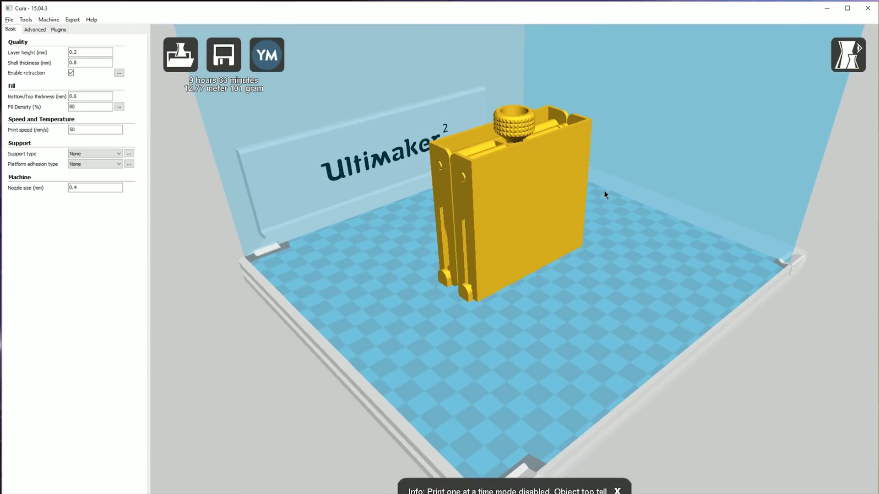
click(502, 191)
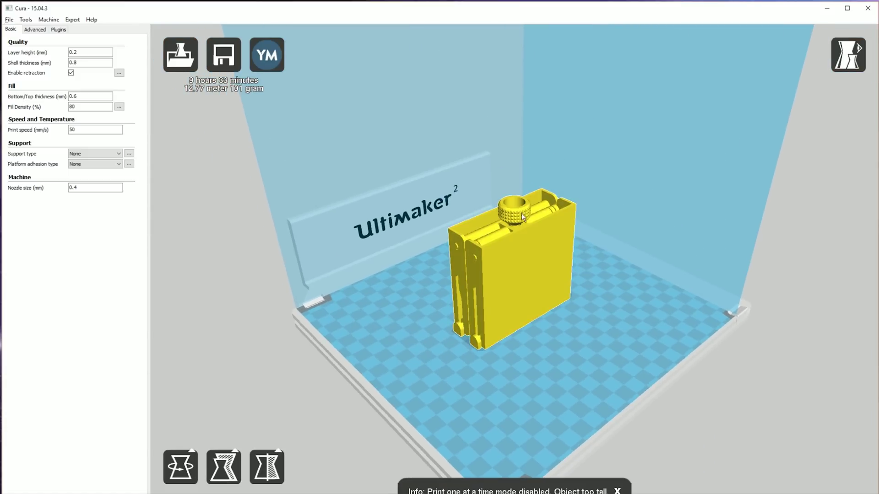
Scale the jack uniformly to 2.0, giving 182.6 × 65.5 × 180.0 mm, and review it
click(224, 466)
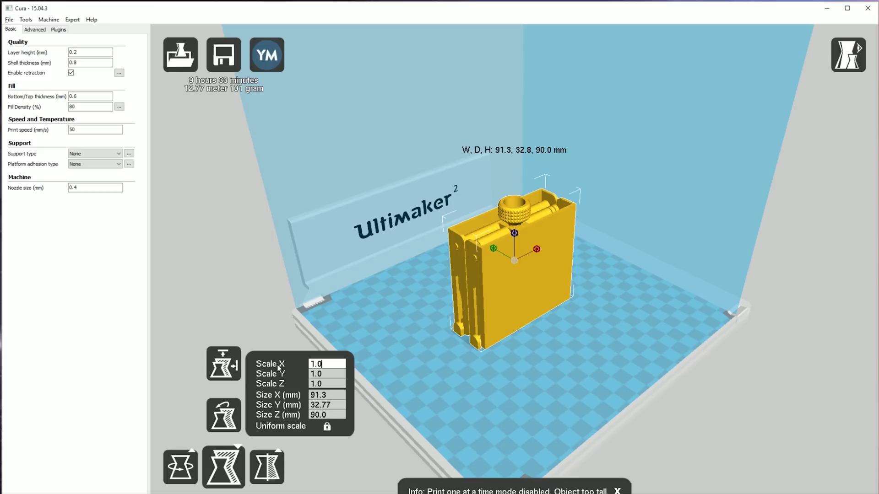
text(2.0)
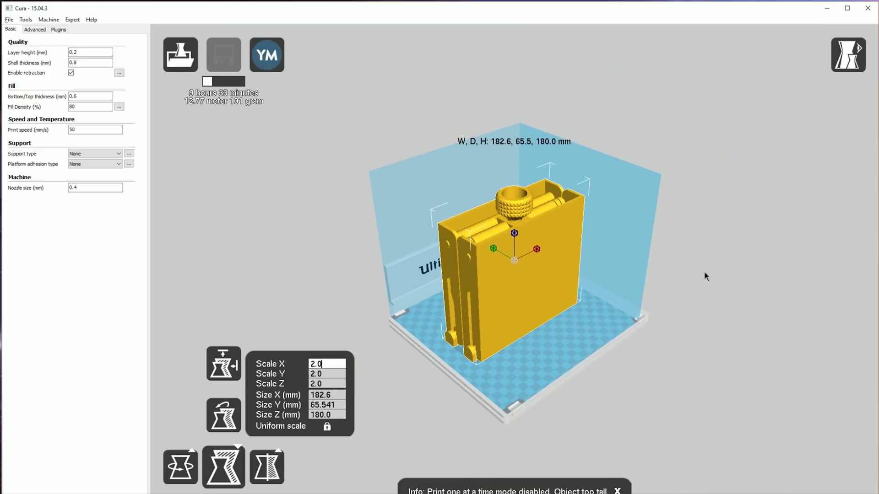
mouse_move(704, 276)
right_down()
mouse_move(751, 262)
mouse_move(774, 274)
mouse_move(722, 288)
mouse_move(678, 272)
mouse_move(660, 251)
mouse_move(672, 271)
mouse_move(711, 281)
mouse_move(708, 263)
mouse_move(692, 287)
right_up()
scroll(437, 307, up, 3)
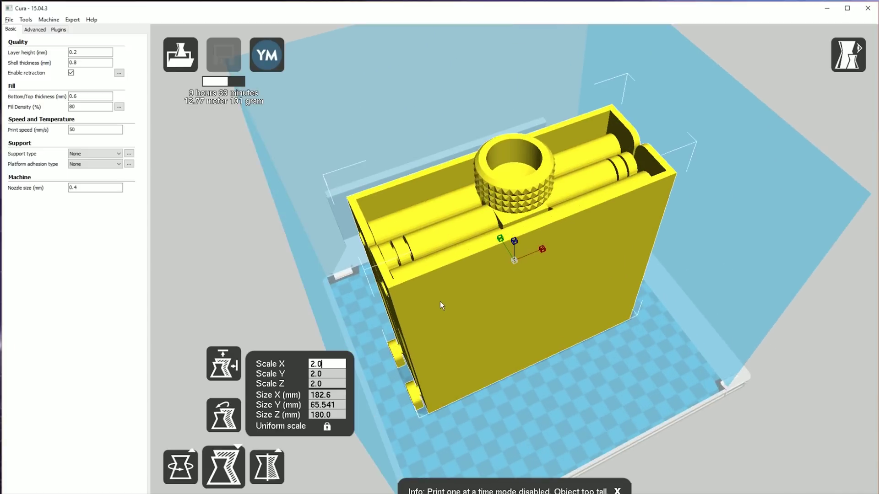
double_click(84, 52)
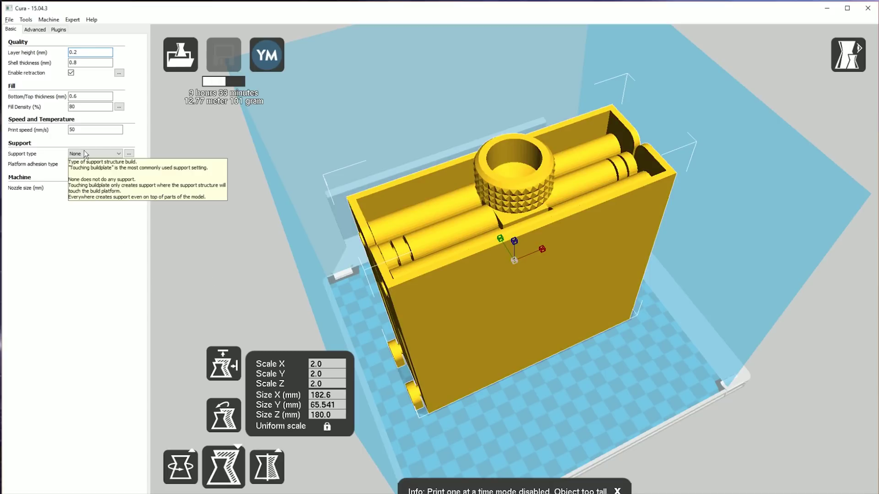
drag(75, 107, 60, 108)
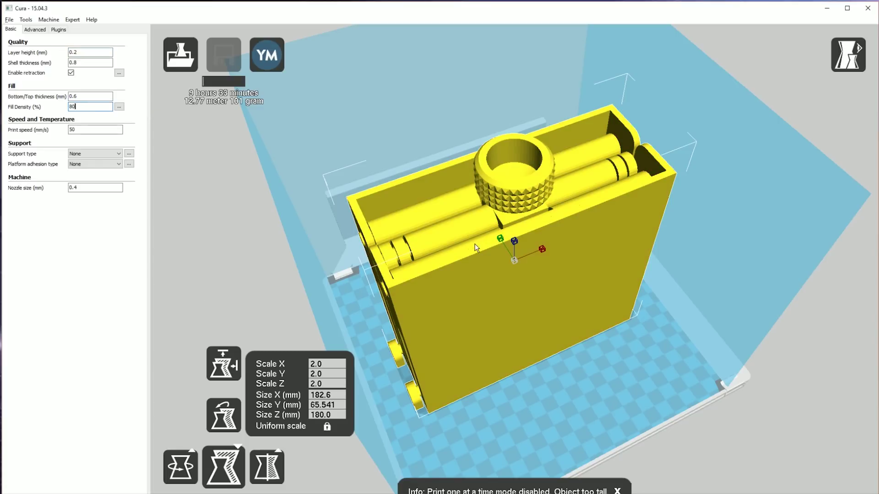
right_drag(495, 224, 701, 233)
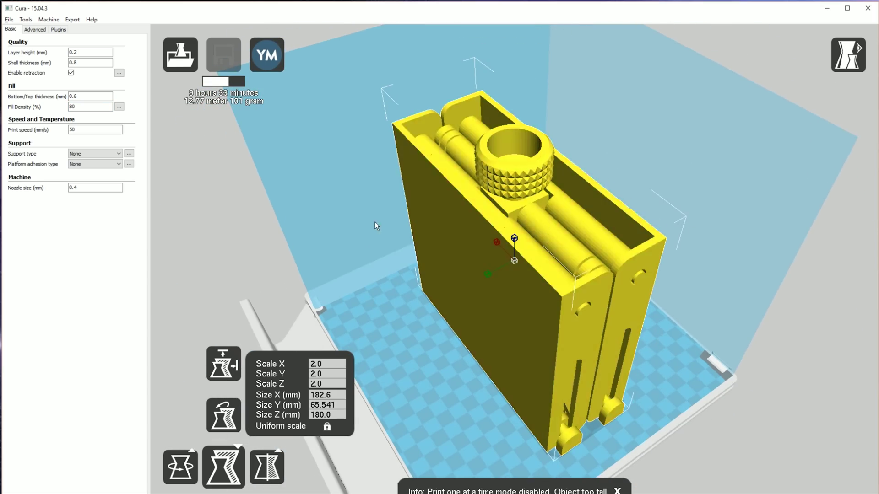
click(93, 155)
click(91, 162)
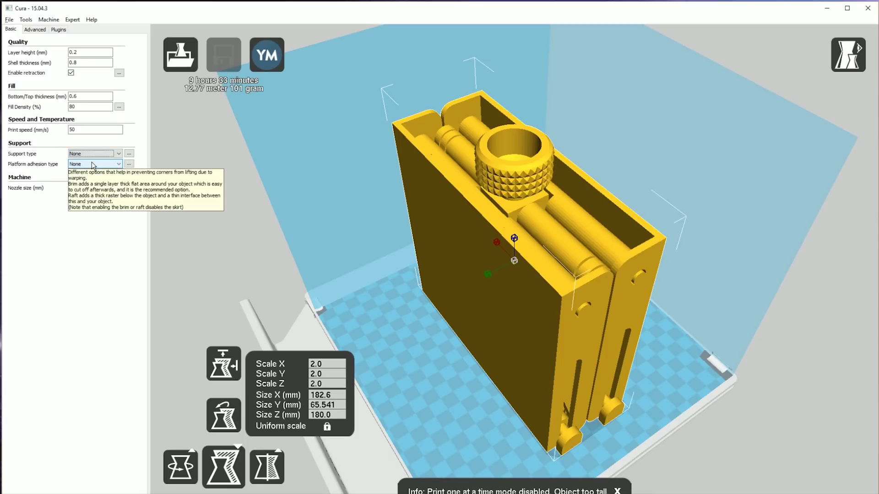
click(92, 165)
click(96, 171)
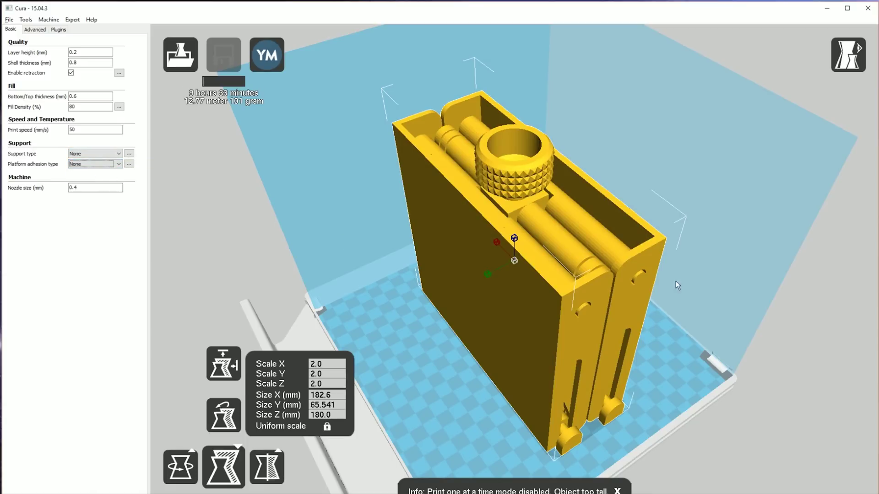
right_drag(689, 300, 603, 310)
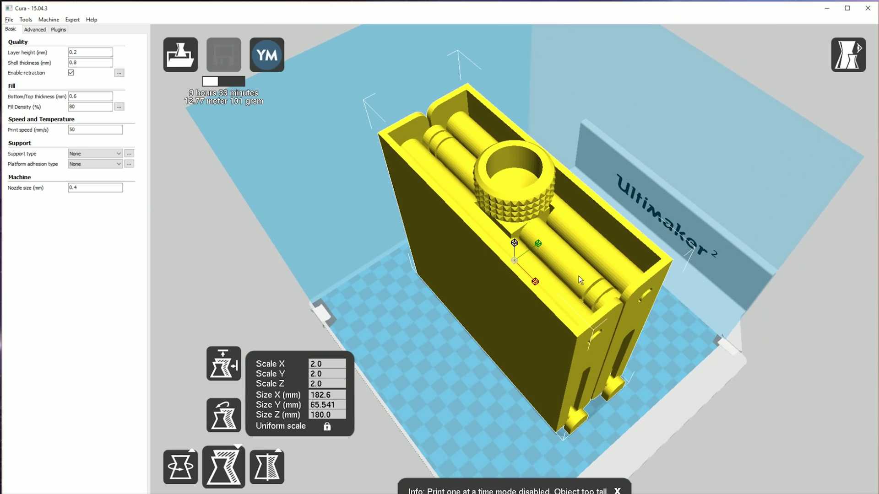
right_drag(557, 278, 673, 281)
click(849, 65)
Switch to Layers view and move the layer slider through the 900 sliced layers
click(859, 175)
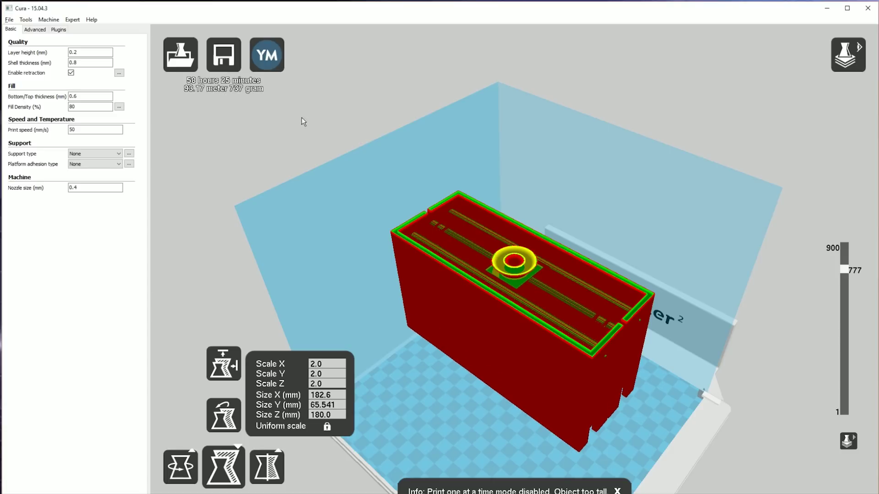
scroll(543, 279, down, 2)
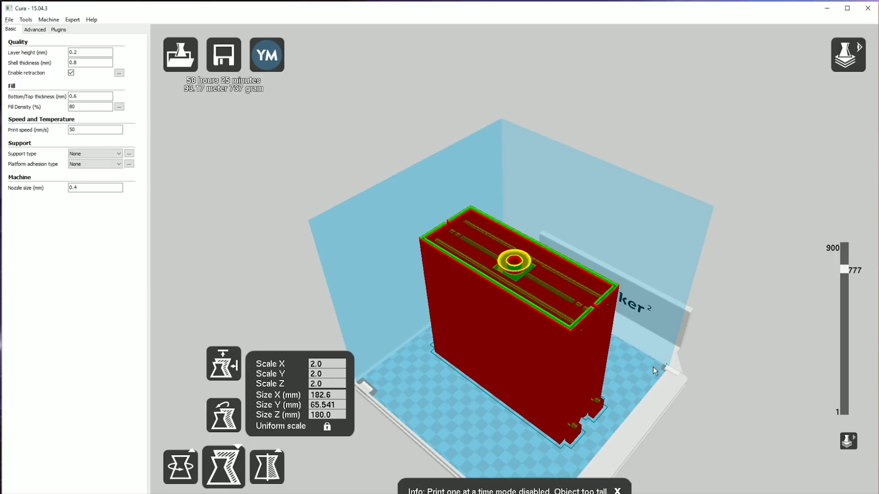
drag(845, 269, 850, 255)
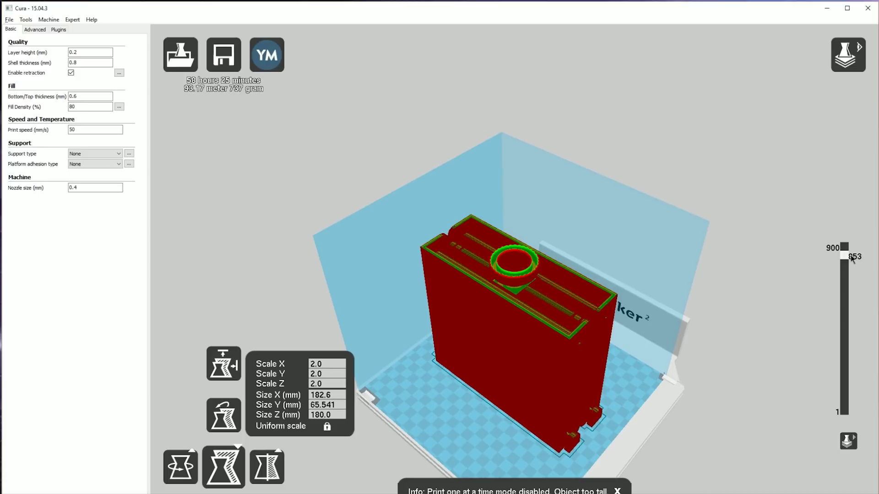
drag(850, 255, 846, 412)
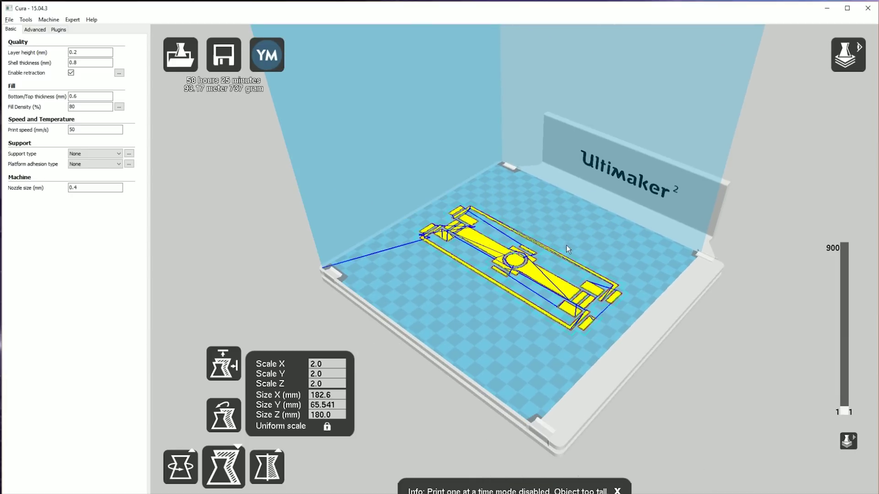
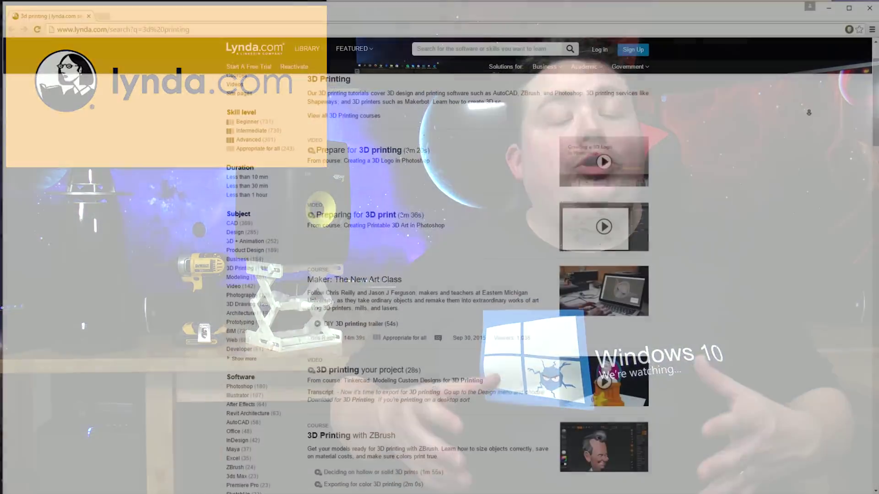
Autoscroll down the 3D printing search results to reveal later courses
middle_click(809, 113)
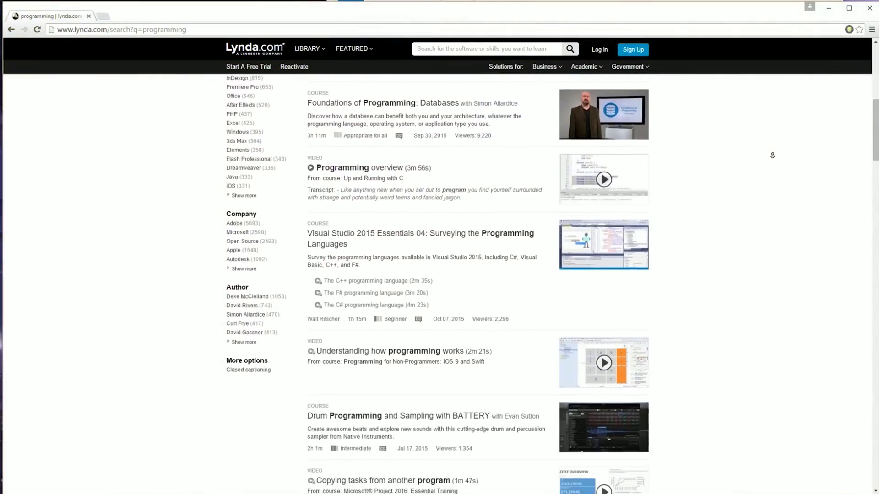
Scroll the programming results down to entries like The R programming language and Installing the program
scroll(772, 156, down, 12)
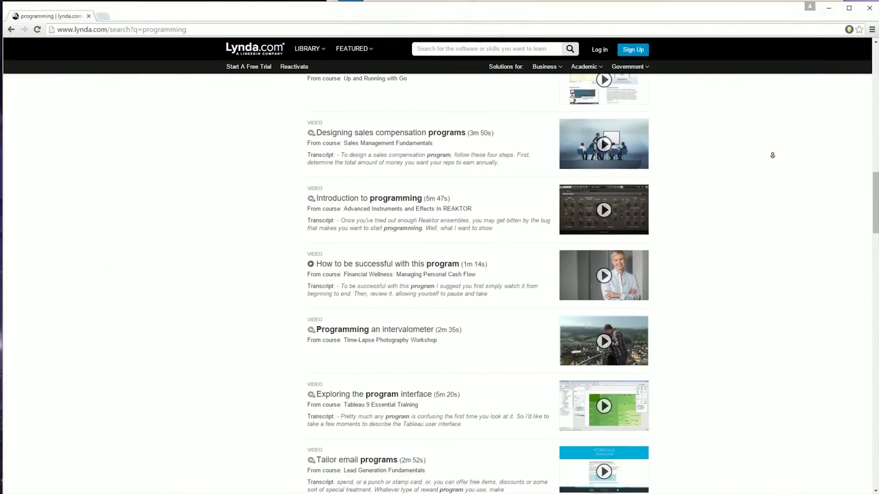
scroll(772, 156, down, 11)
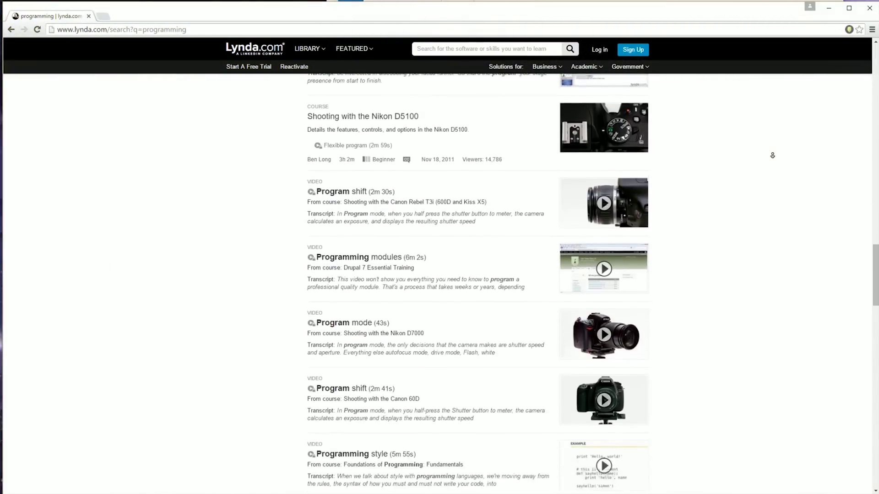
scroll(772, 155, down, 12)
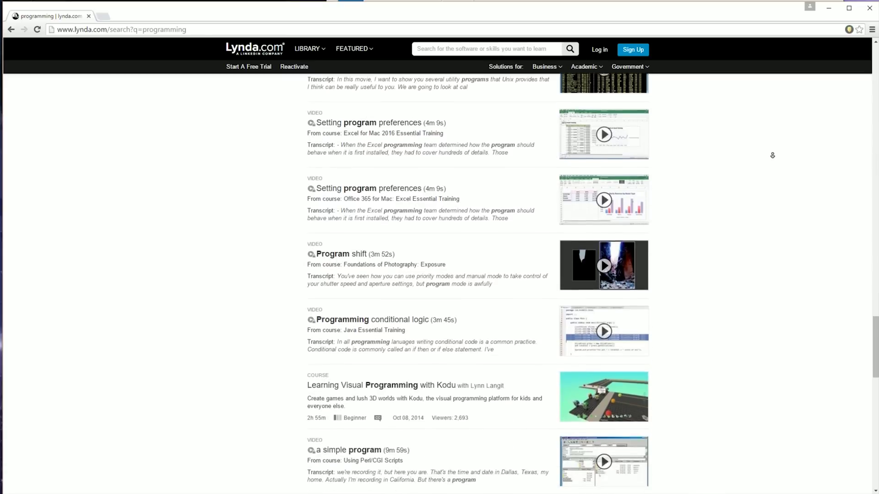
scroll(772, 156, down, 12)
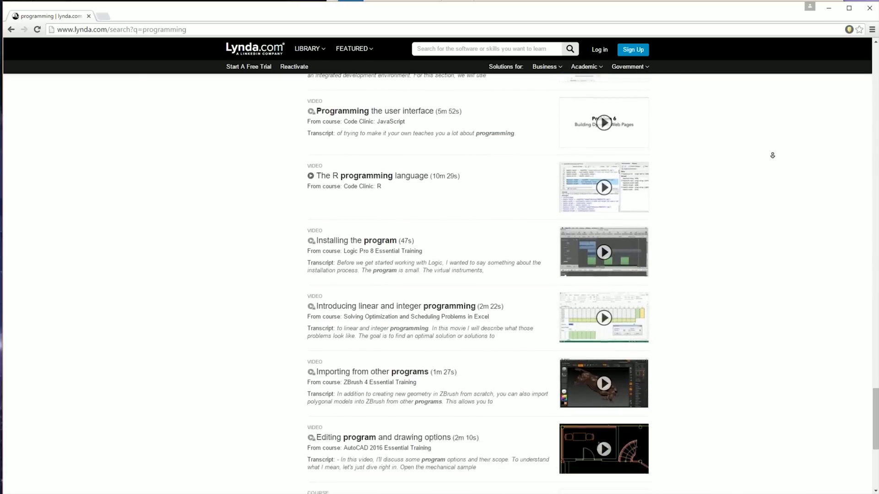